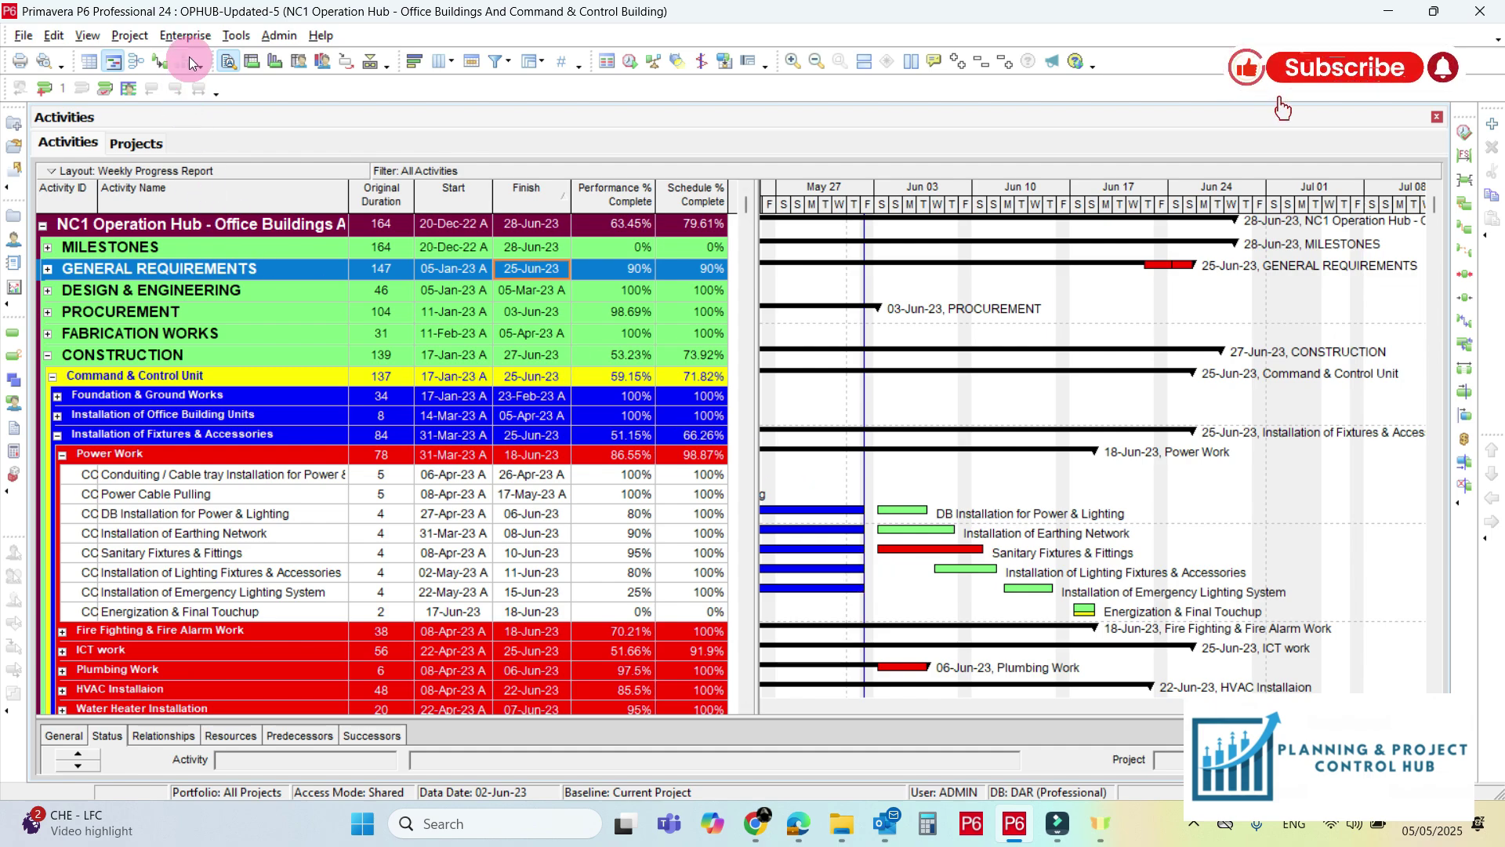
Review the NEOM NPV project calendar's early-morning and 17:00 working hours.
click(197, 38)
click(223, 137)
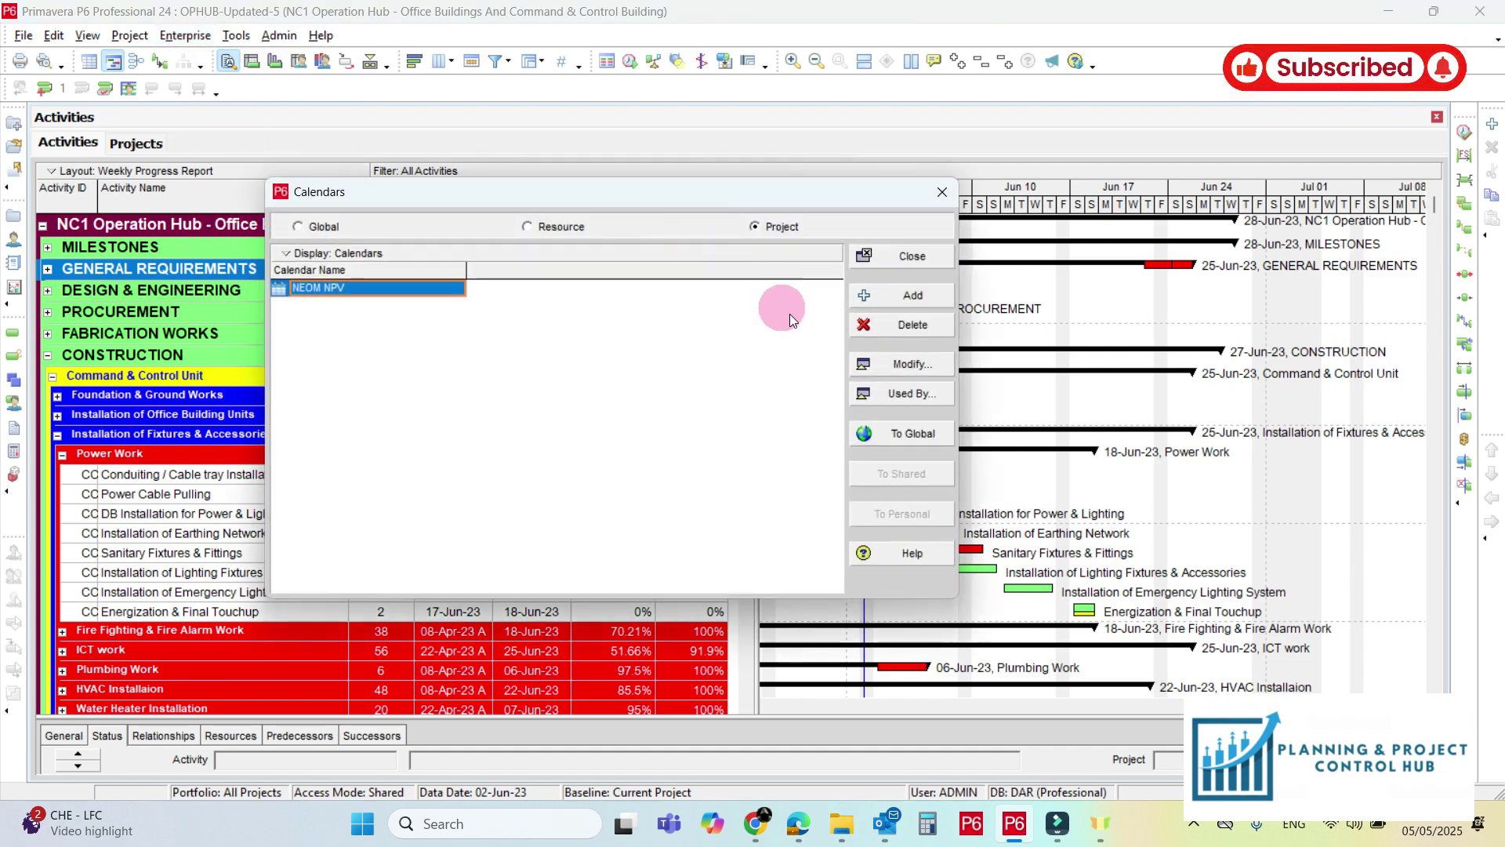
click(907, 366)
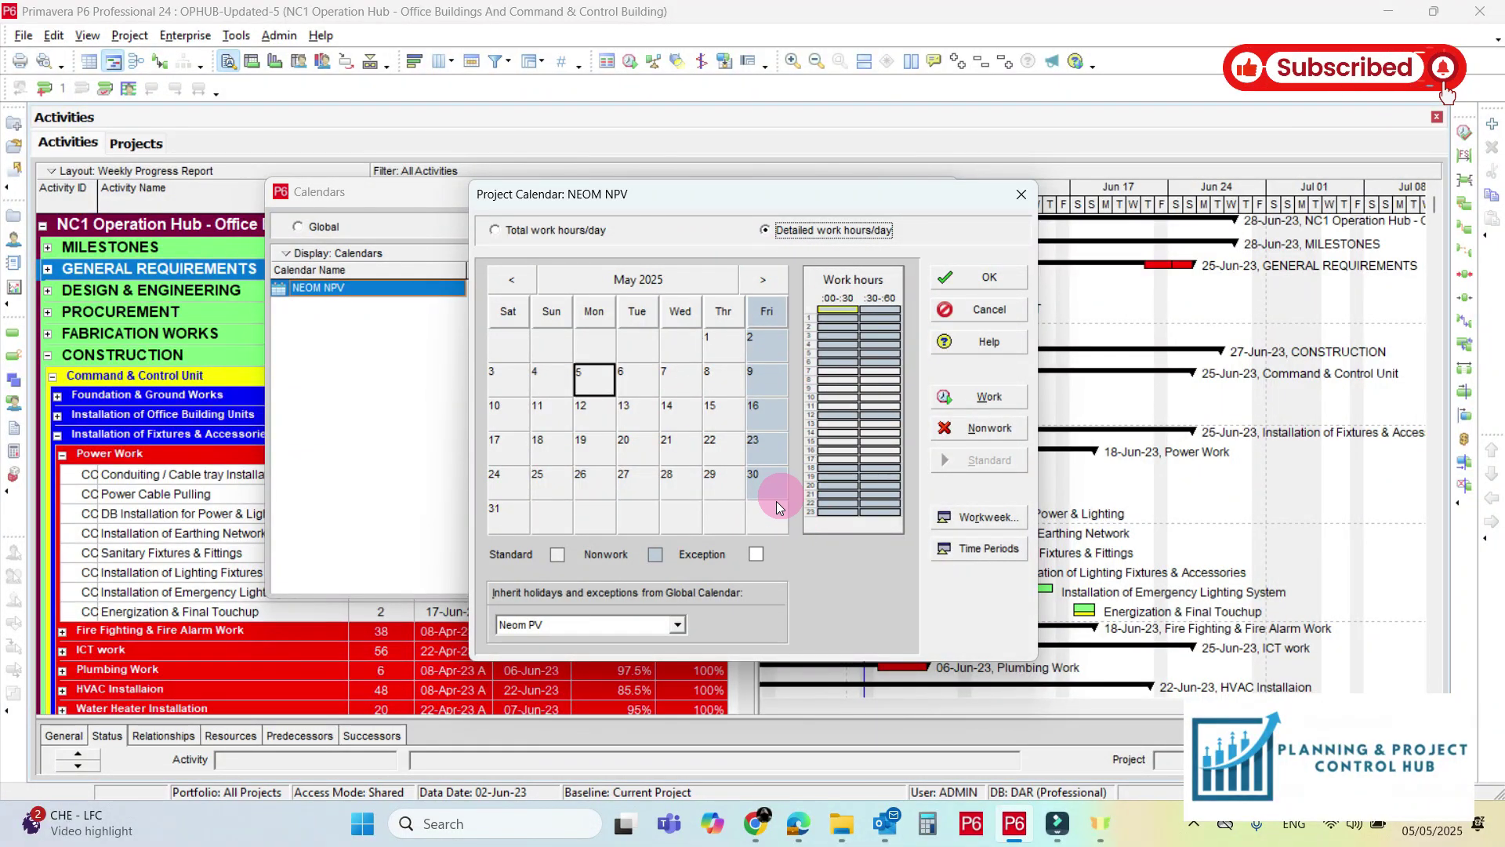
click(848, 374)
click(836, 457)
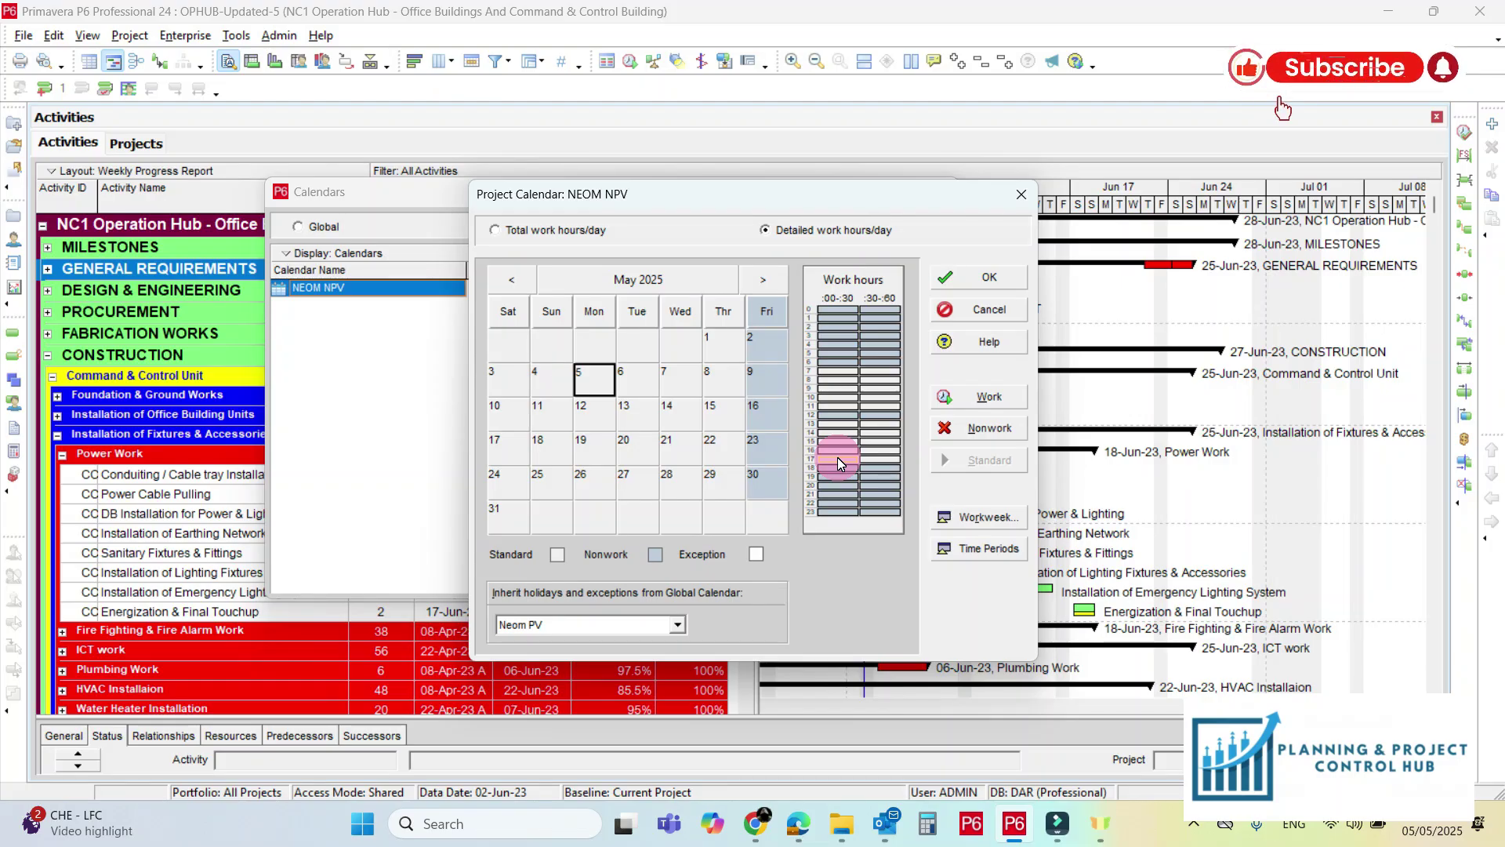
click(989, 286)
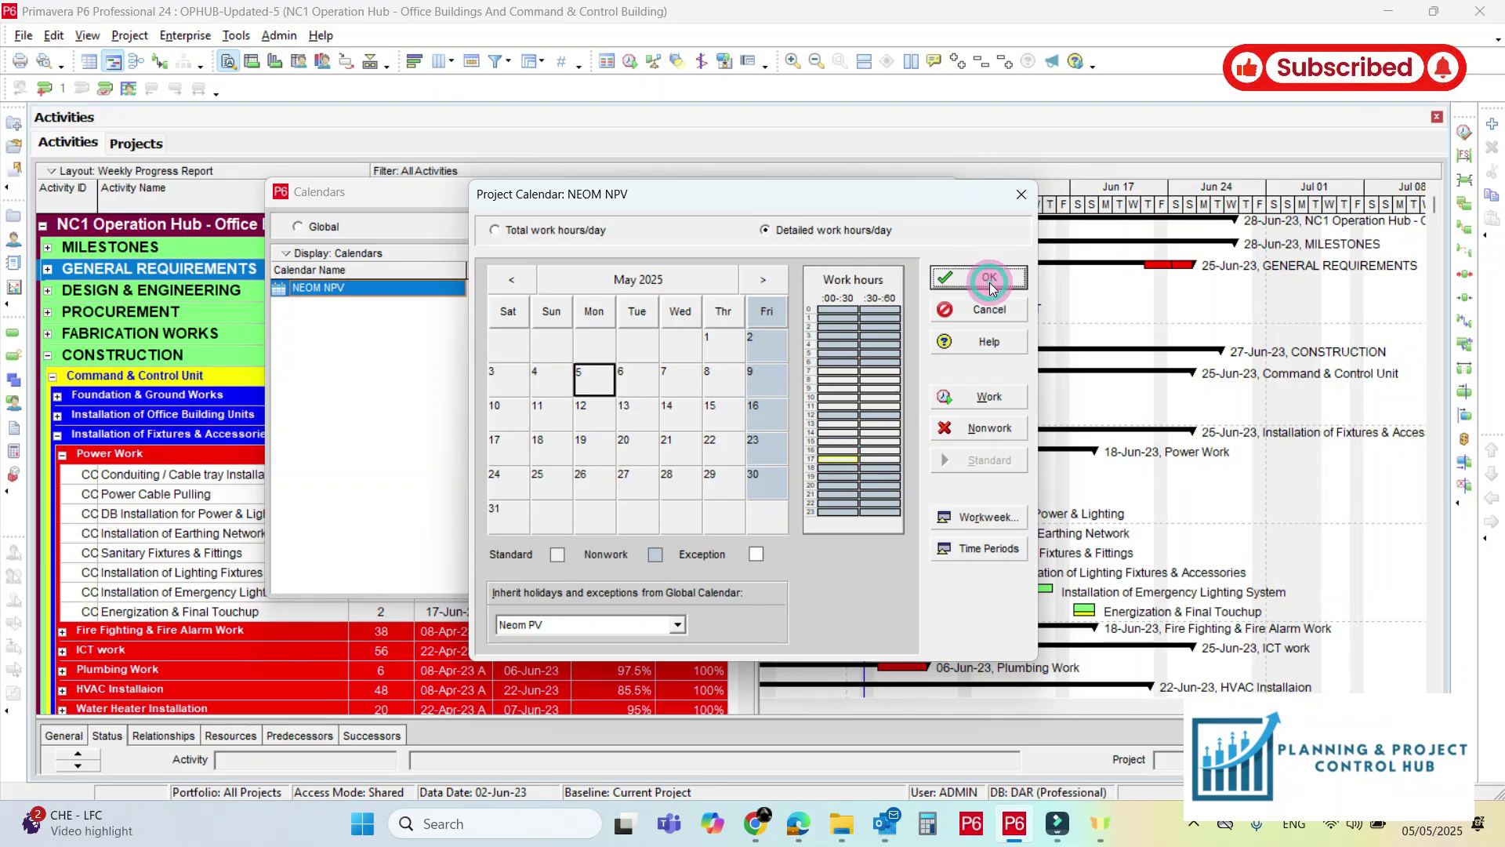
click(944, 185)
Reschedule all projects using the selected data date 03-Jun-23.
click(632, 63)
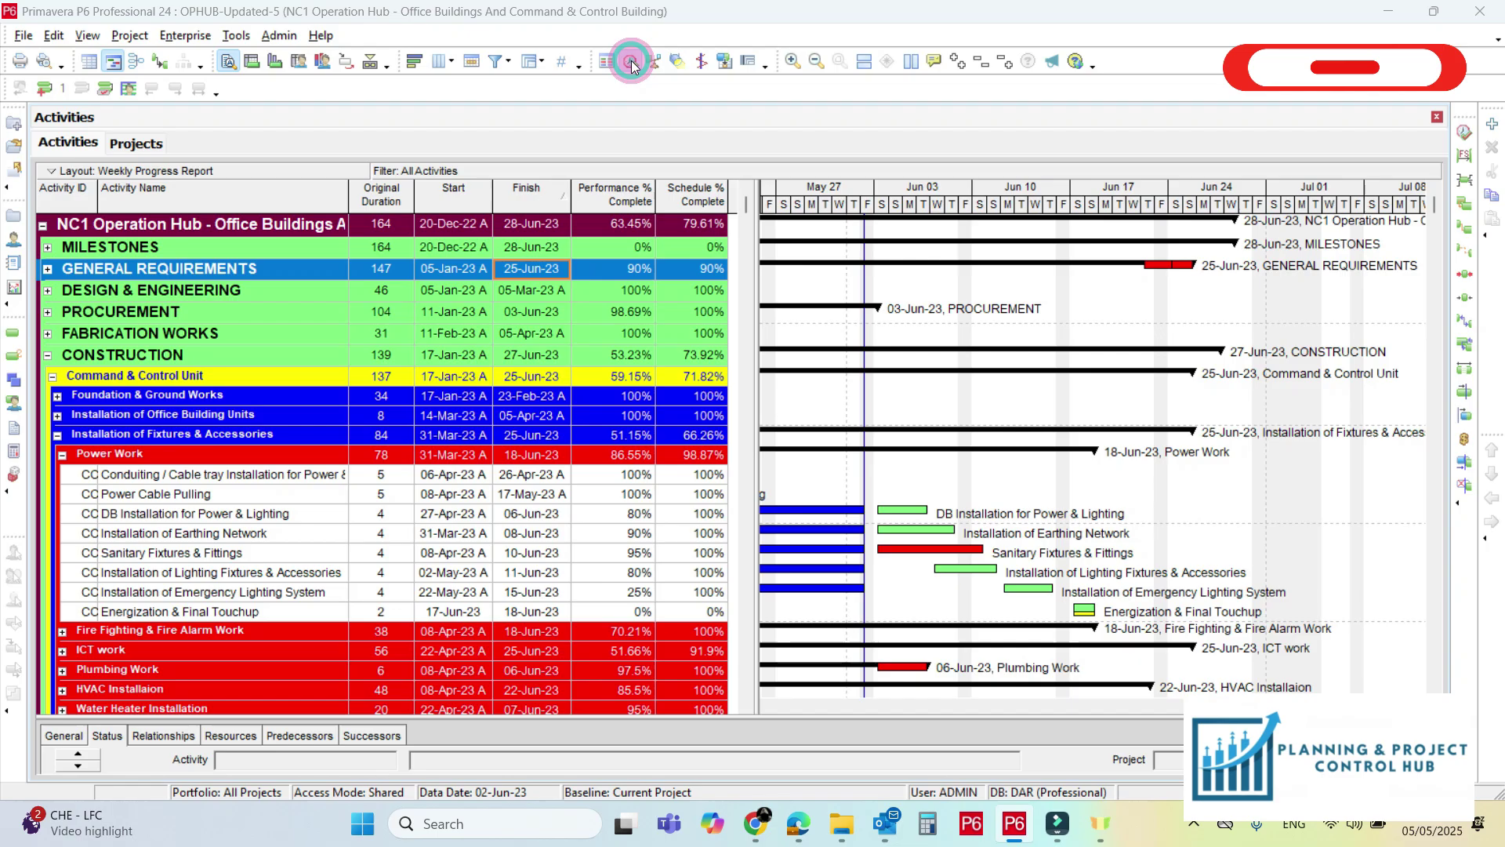
click(638, 389)
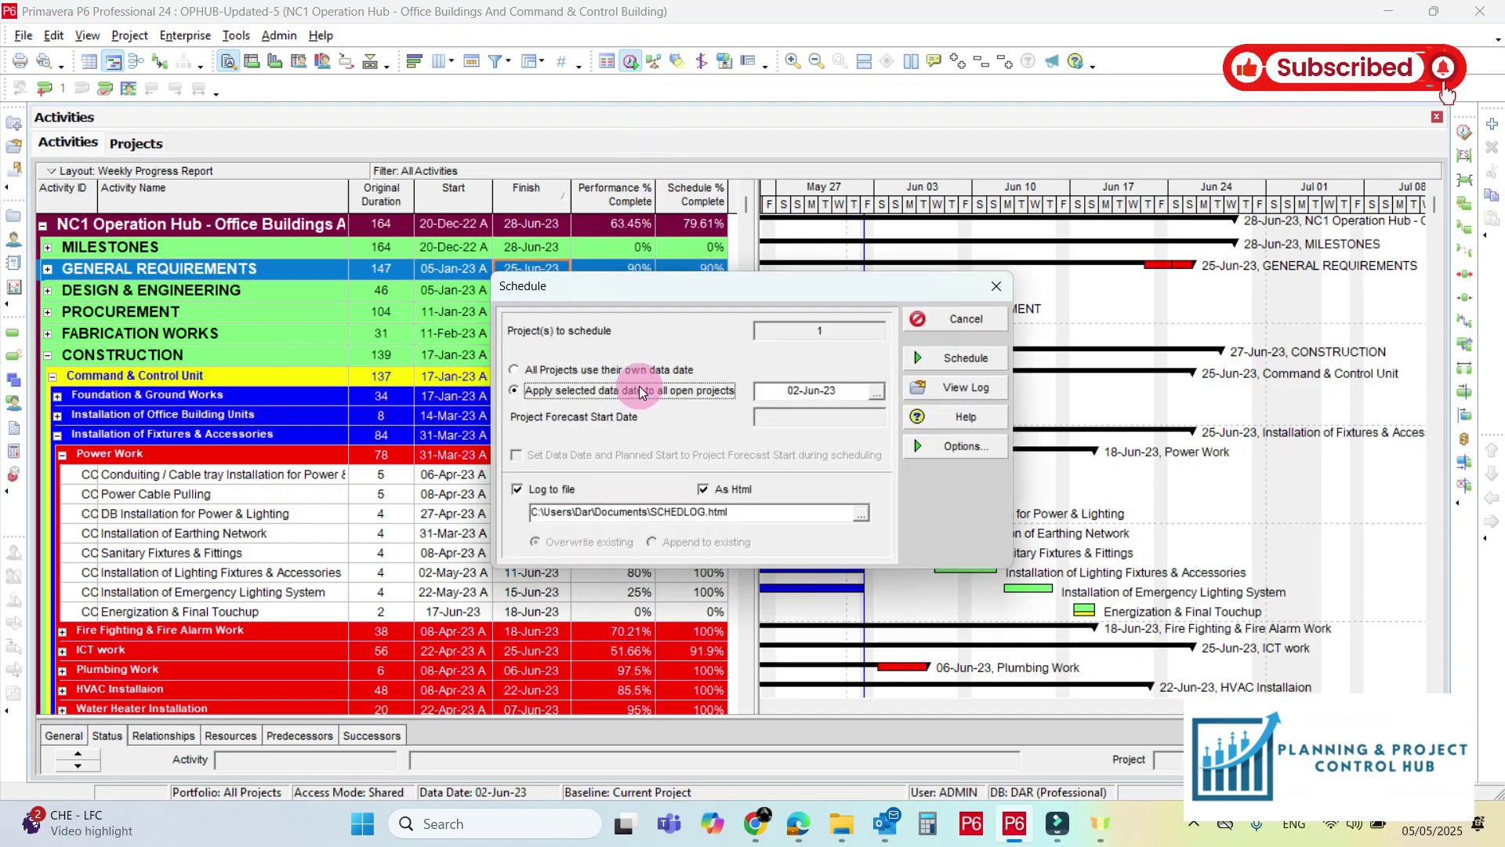
click(879, 391)
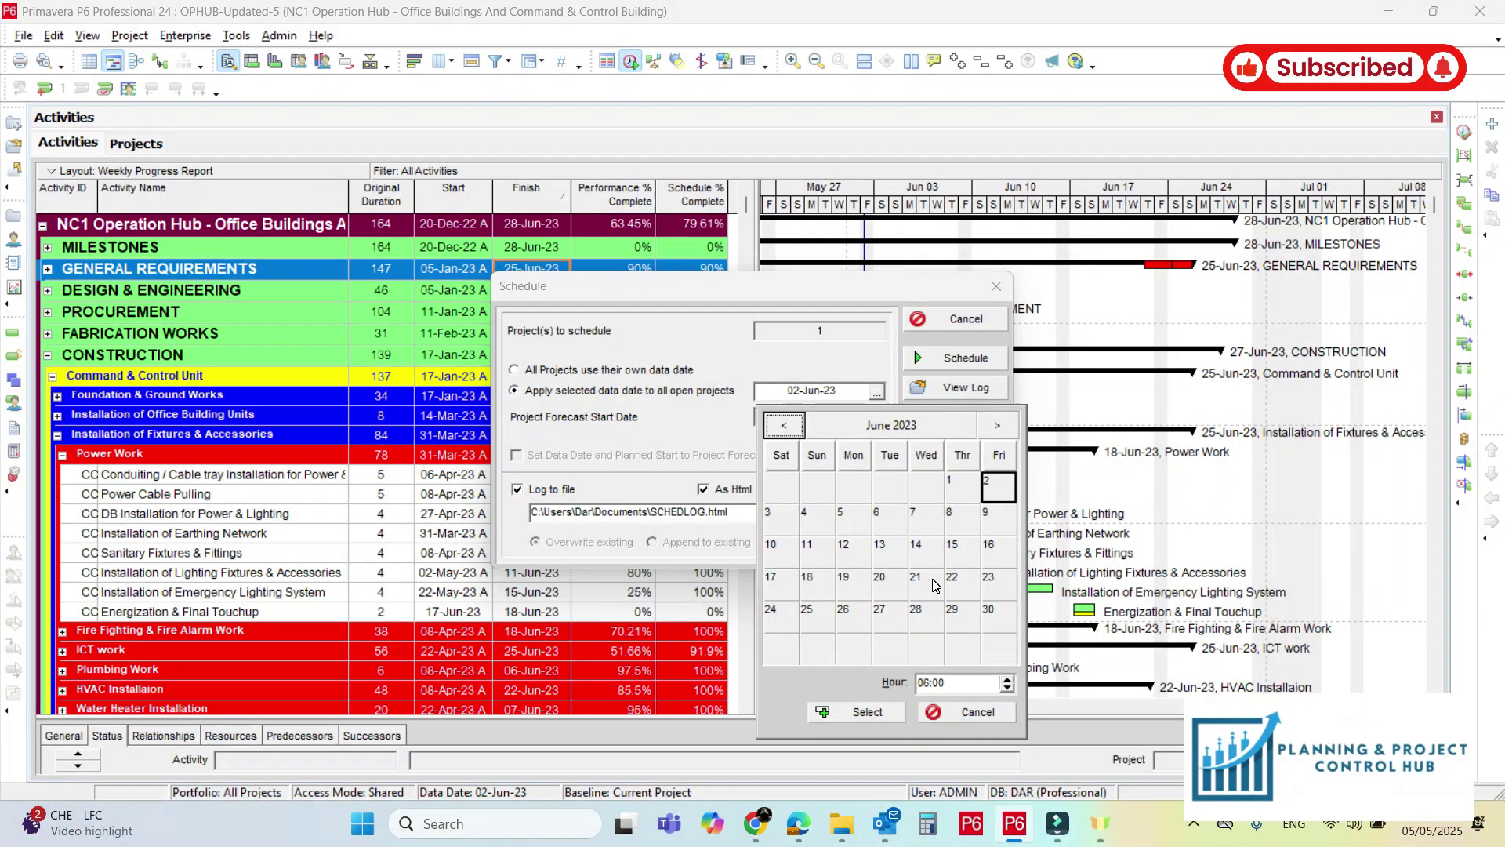
click(777, 515)
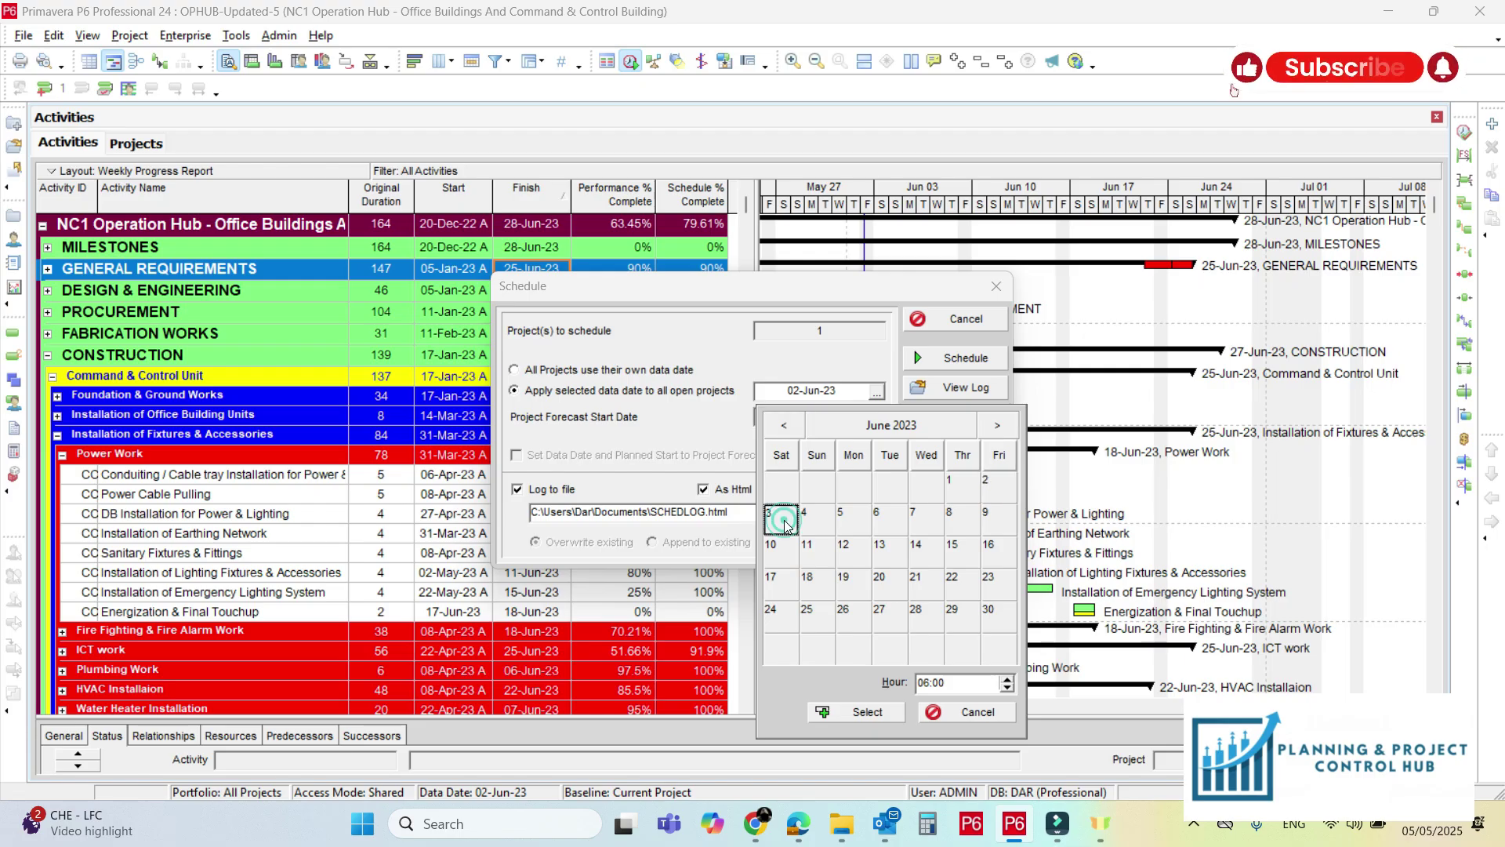
click(871, 711)
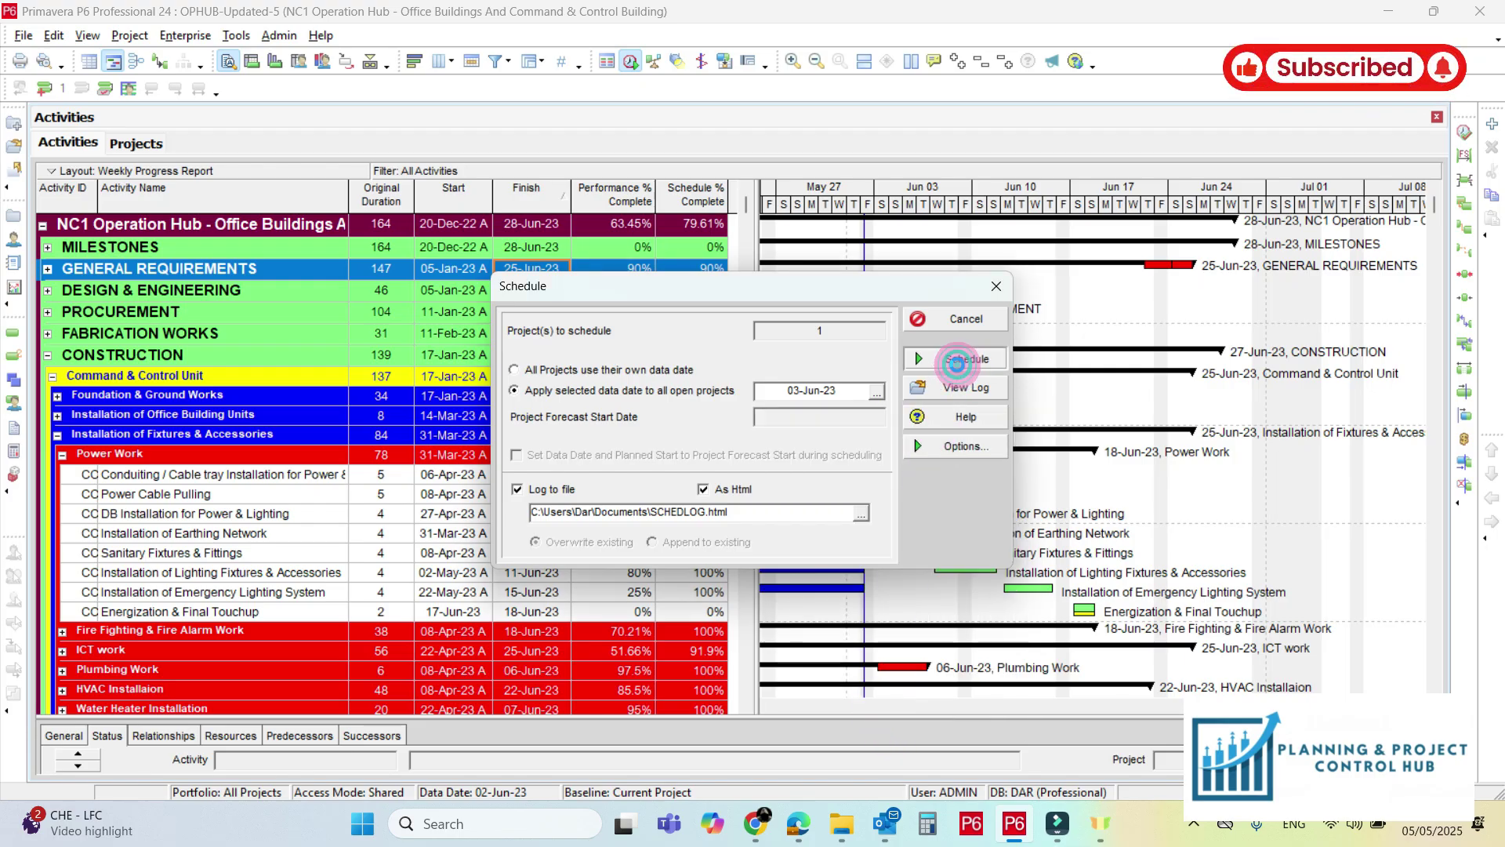
click(957, 361)
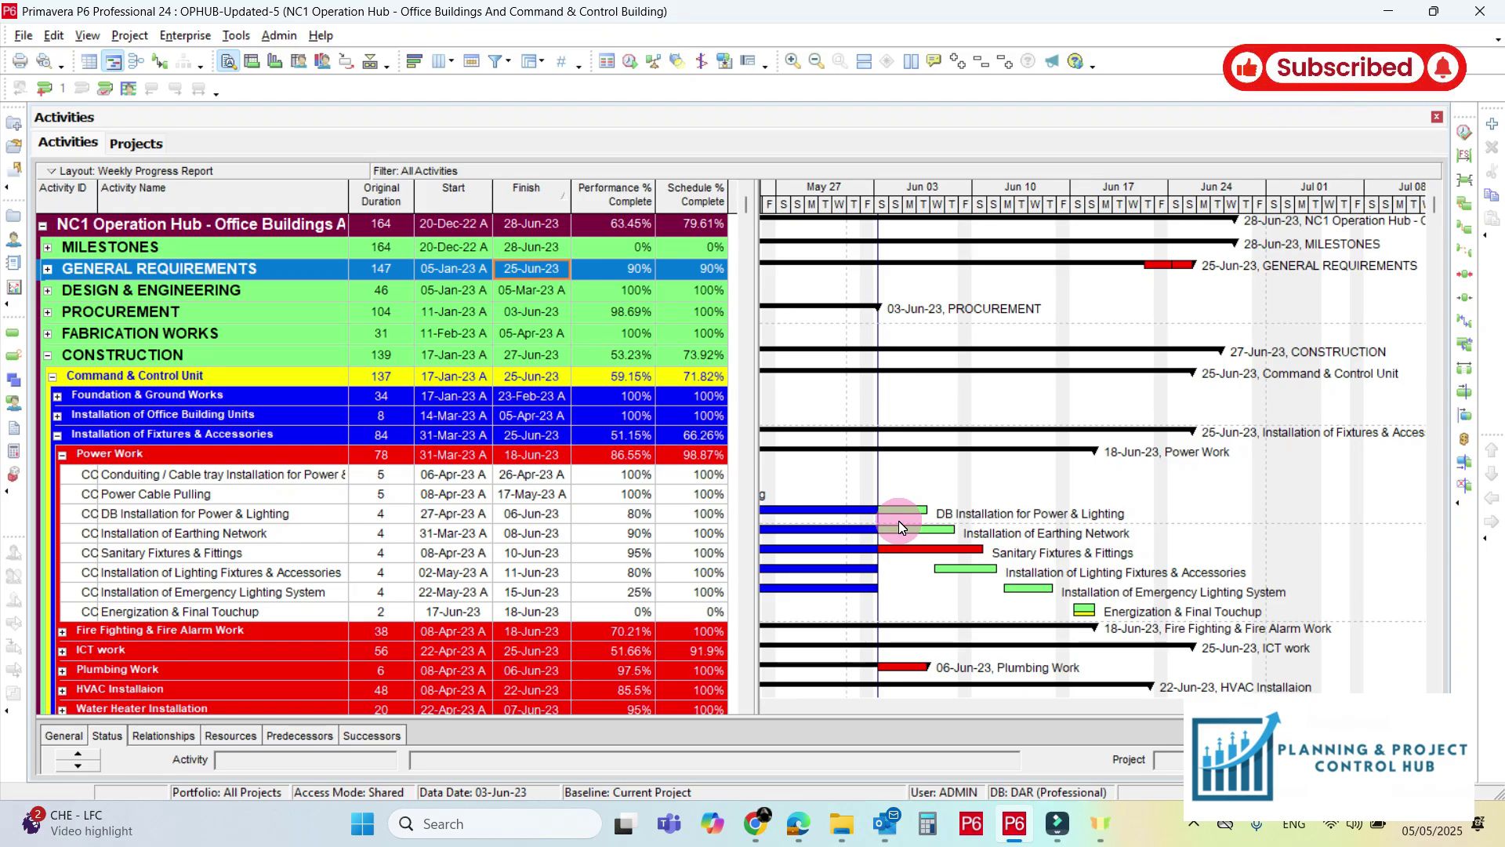
Zoom the Gantt timescale to single days and pan near the data date.
click(792, 60)
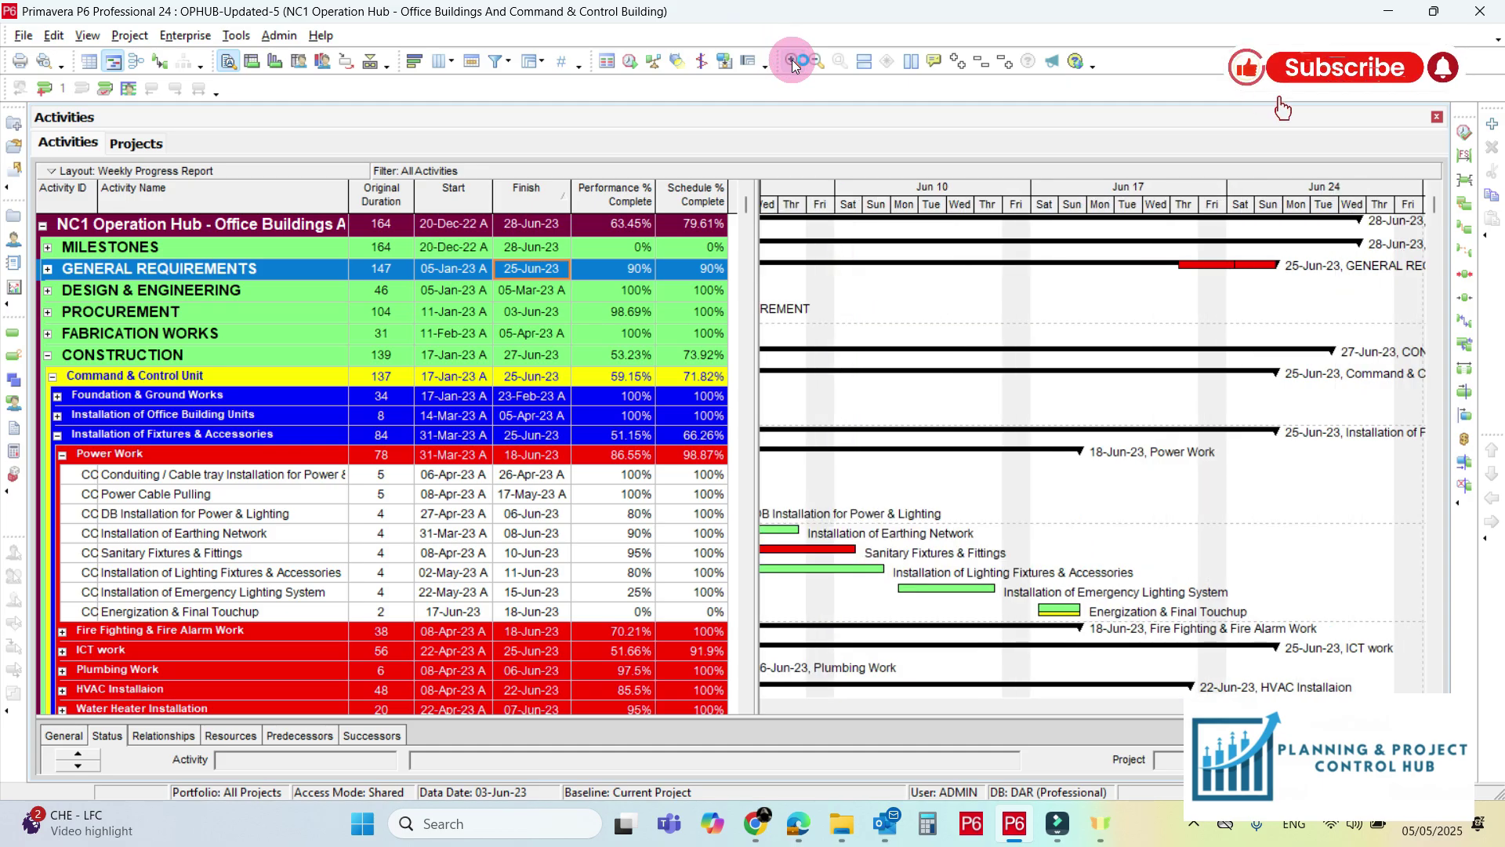
drag(1276, 699, 1223, 699)
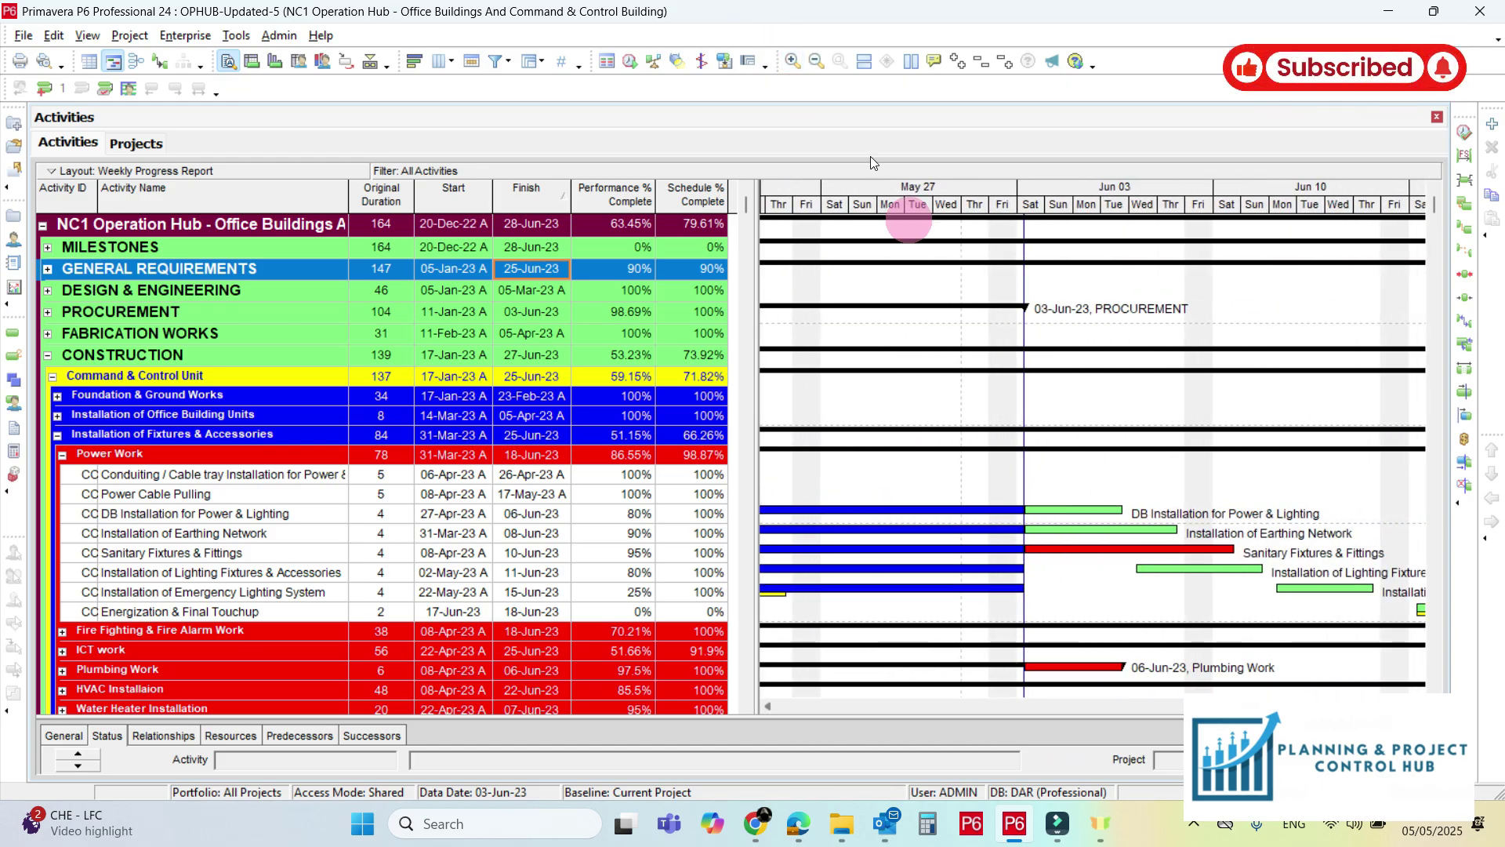
click(798, 63)
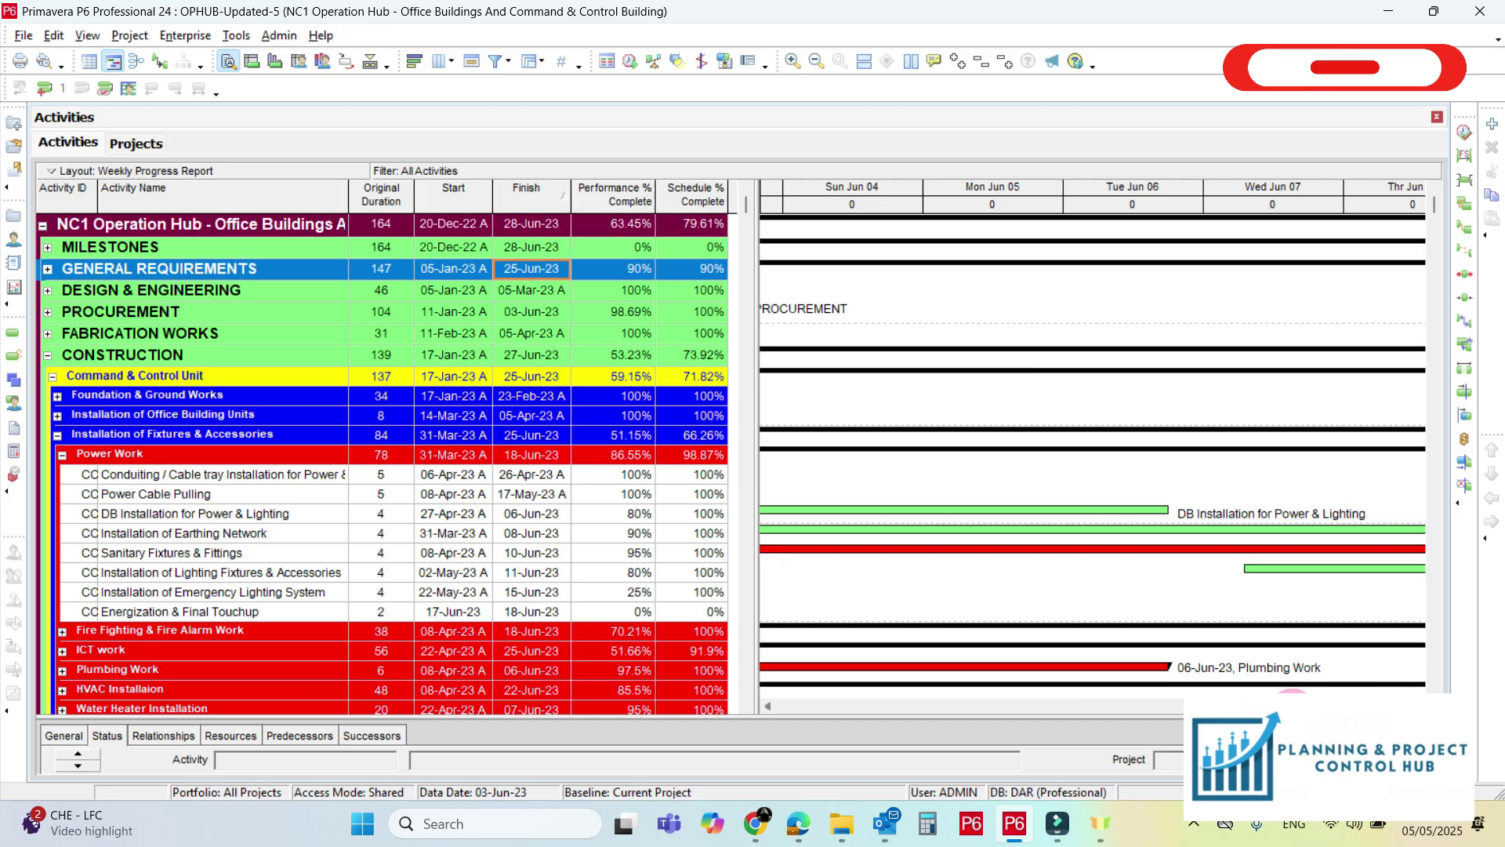
mouse_move(1282, 702)
mouse_down()
mouse_move(1259, 702)
mouse_move(1303, 702)
mouse_up()
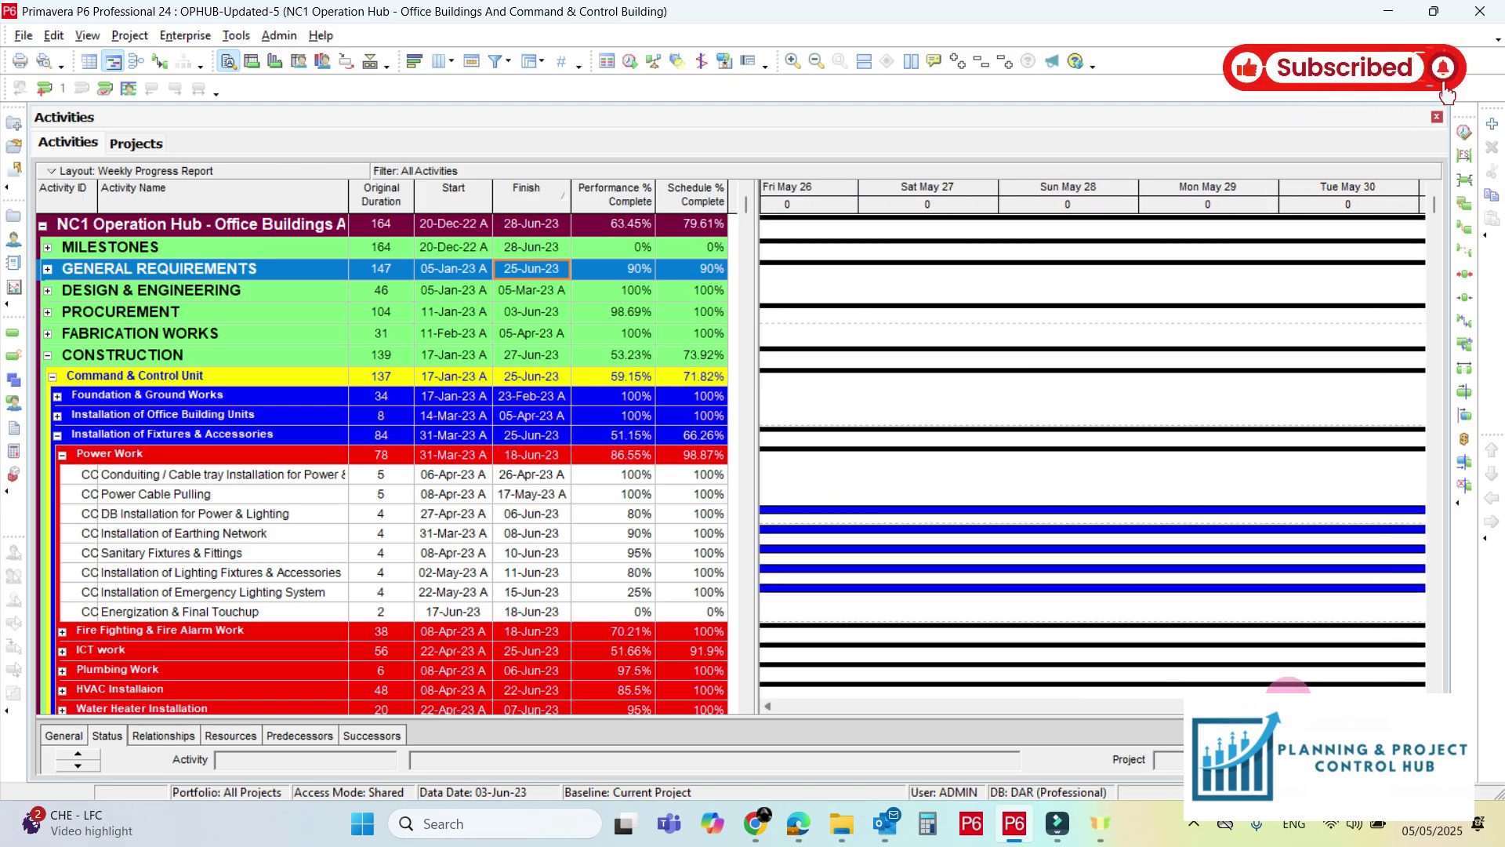
drag(1304, 703, 1277, 702)
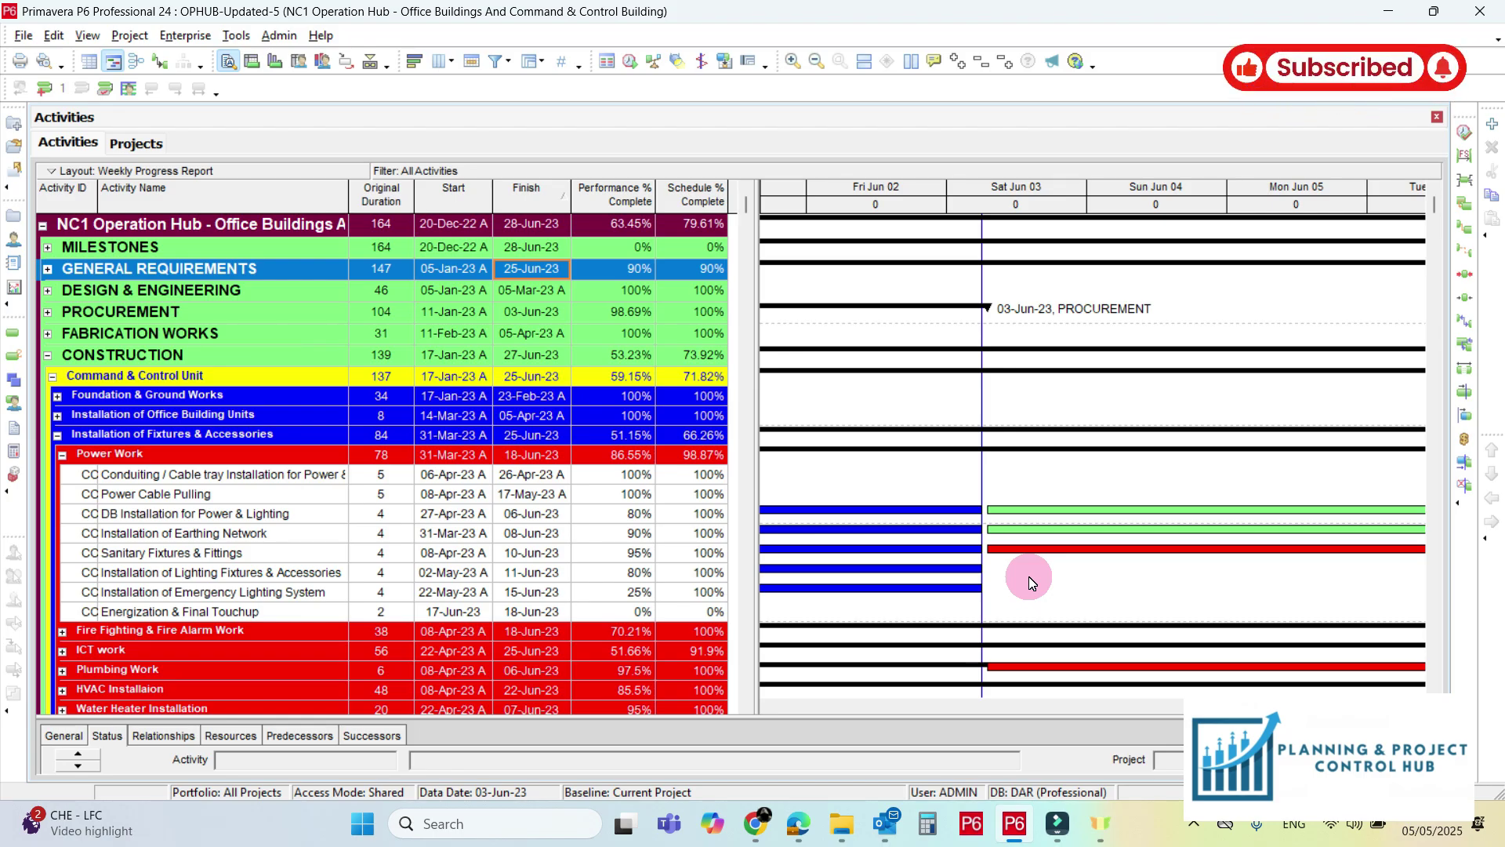
Recheck the 03-Jun-23 data date in scheduling settings, then cancel without rescheduling.
click(630, 61)
click(631, 391)
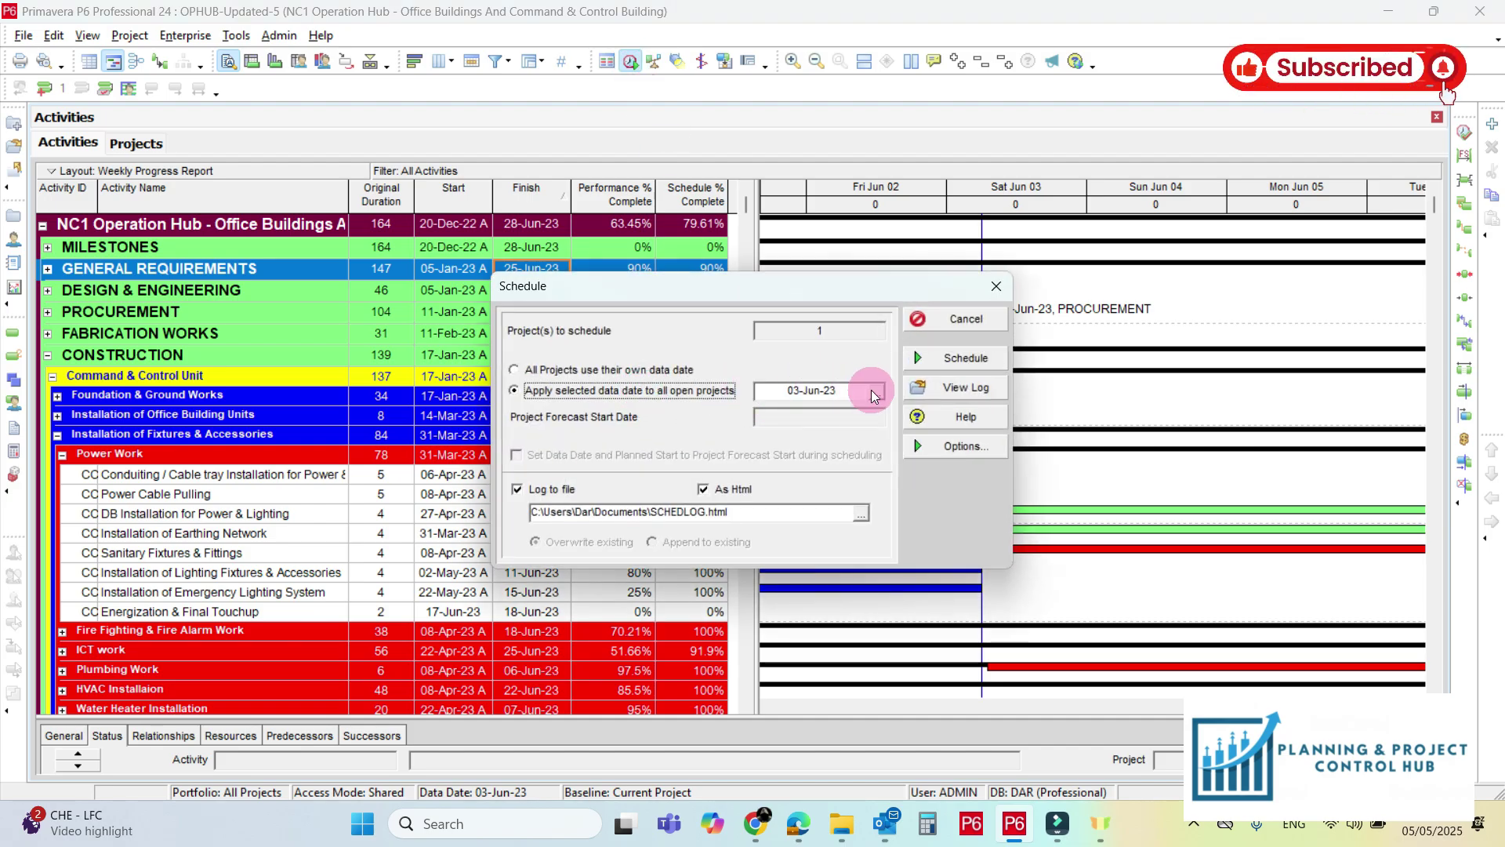
click(876, 392)
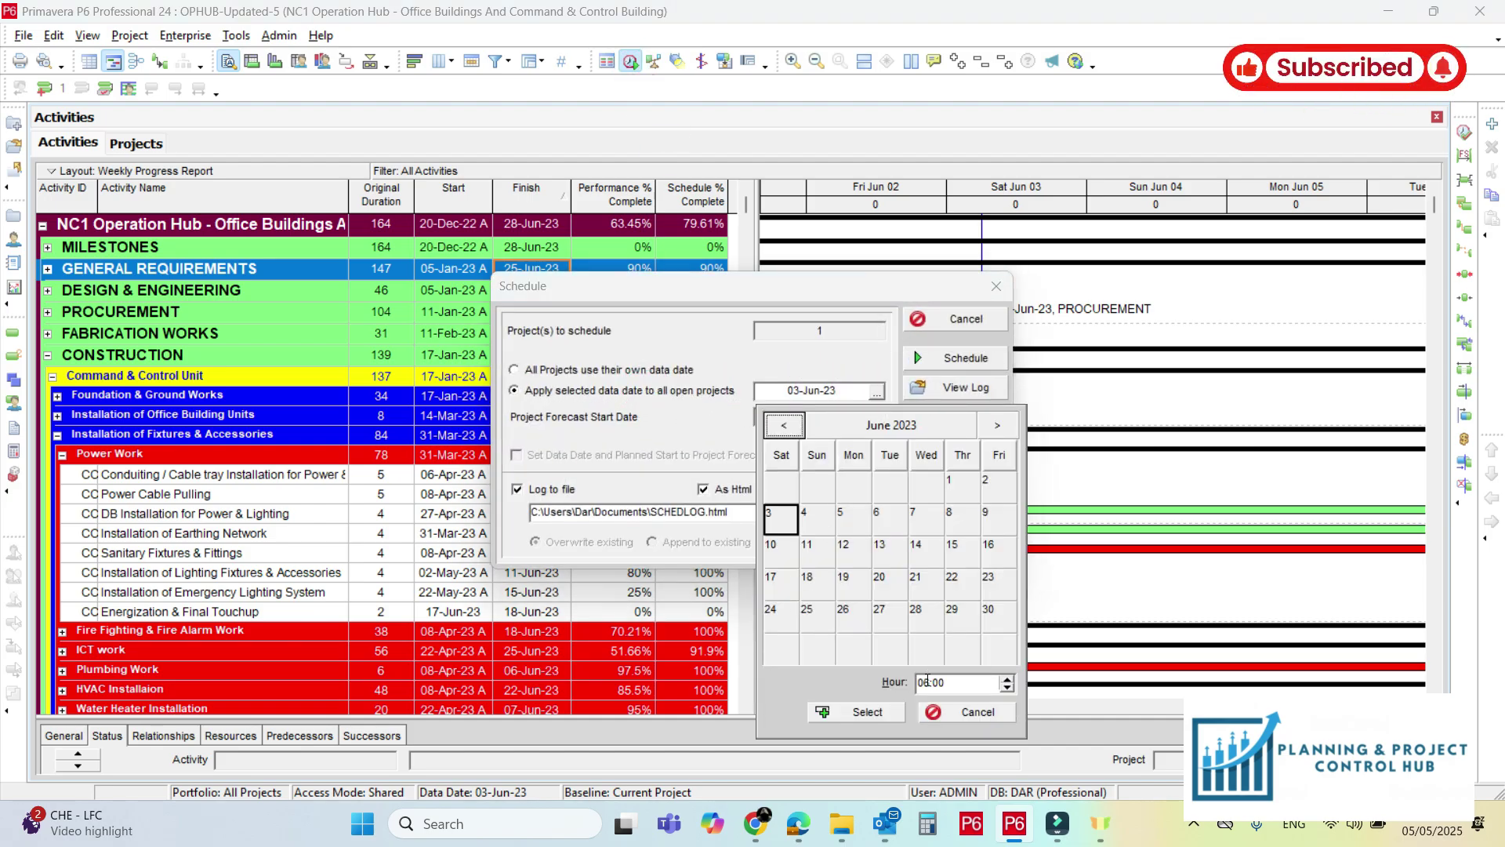
click(958, 712)
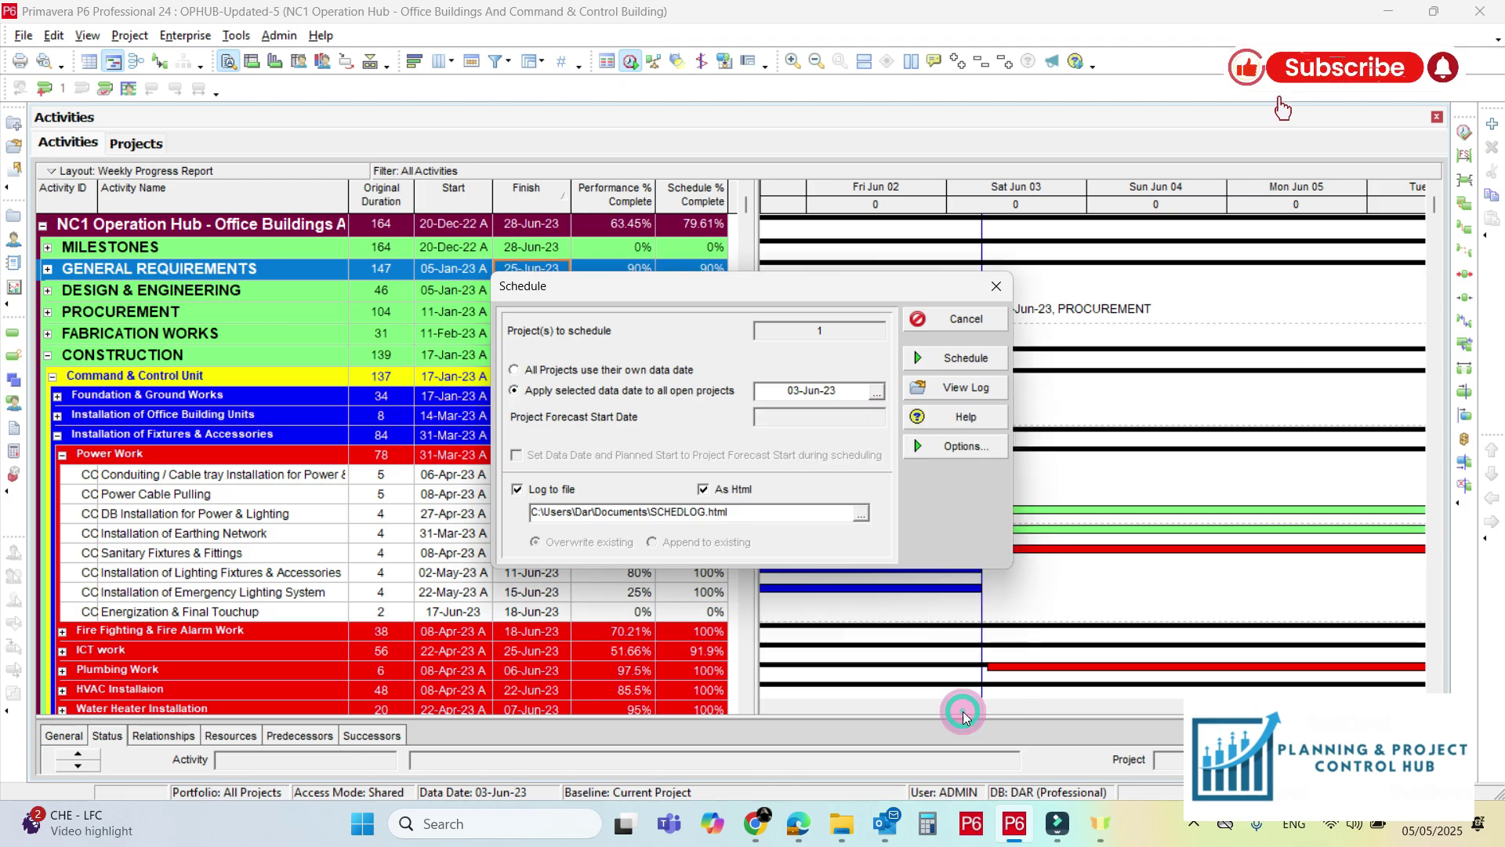
click(996, 286)
click(185, 36)
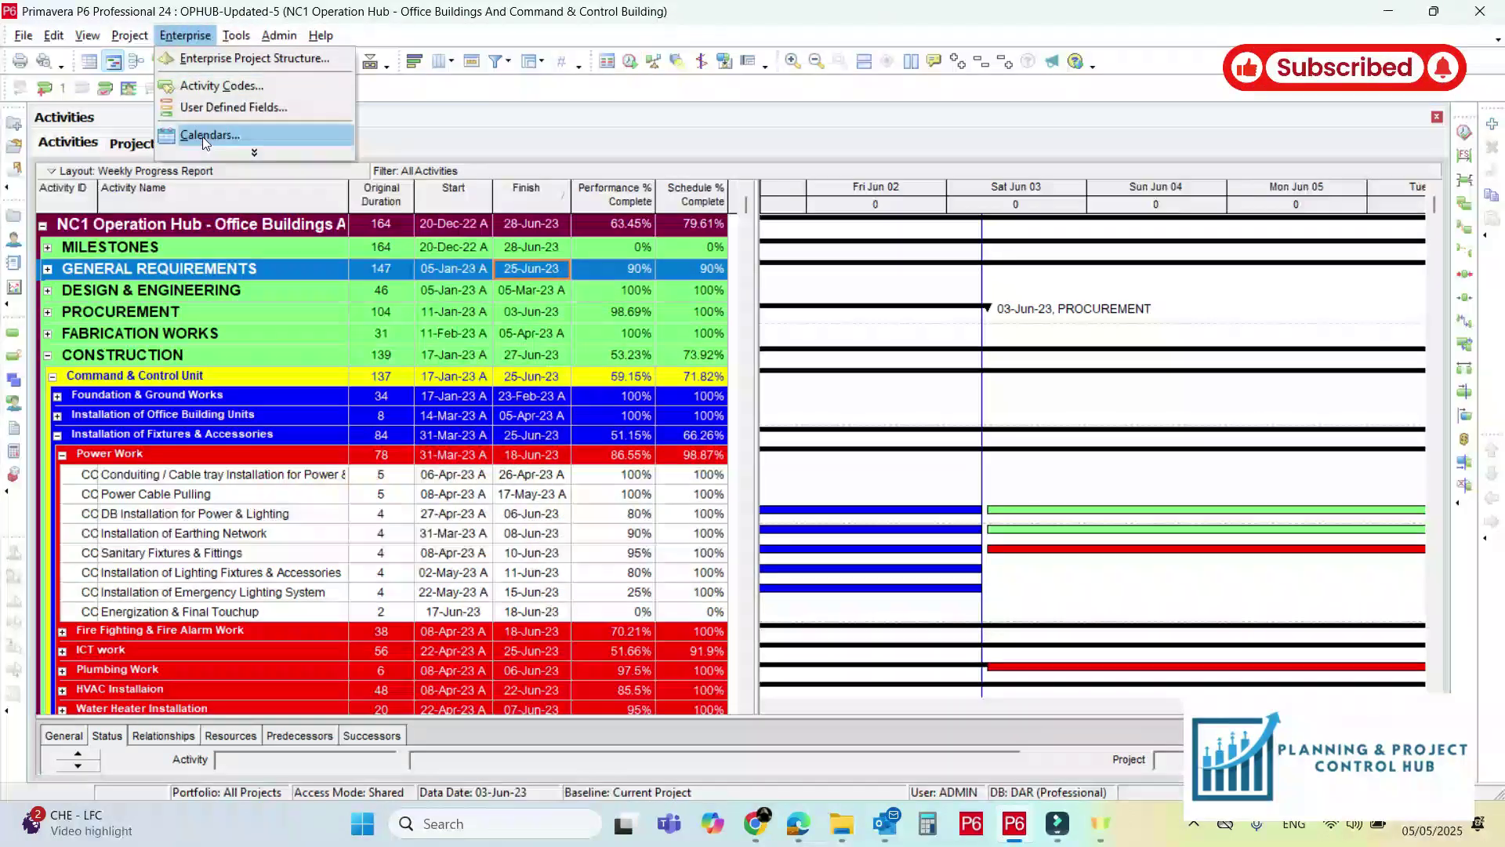
click(225, 135)
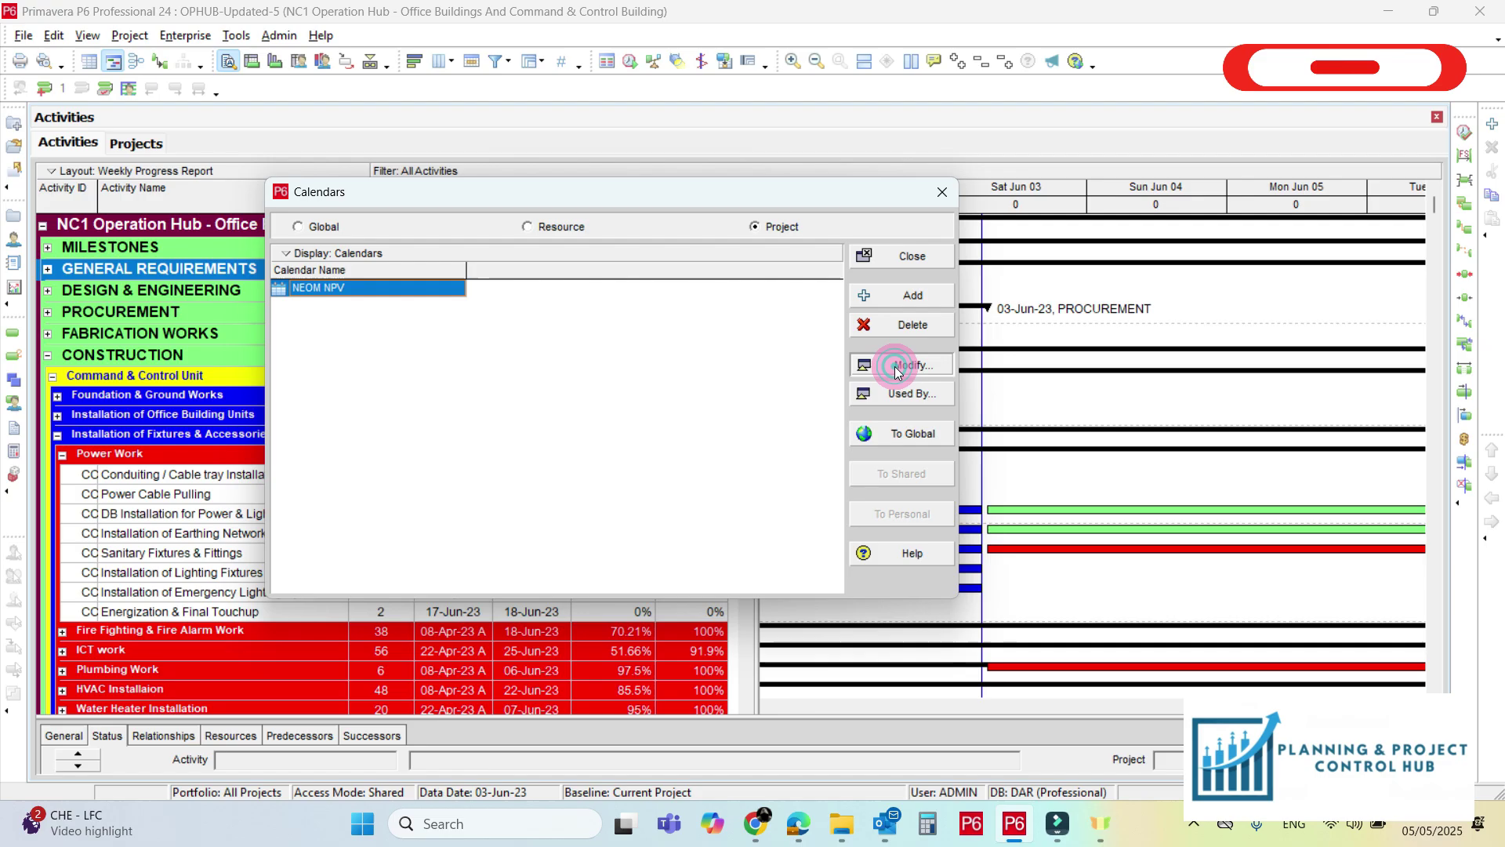
click(893, 363)
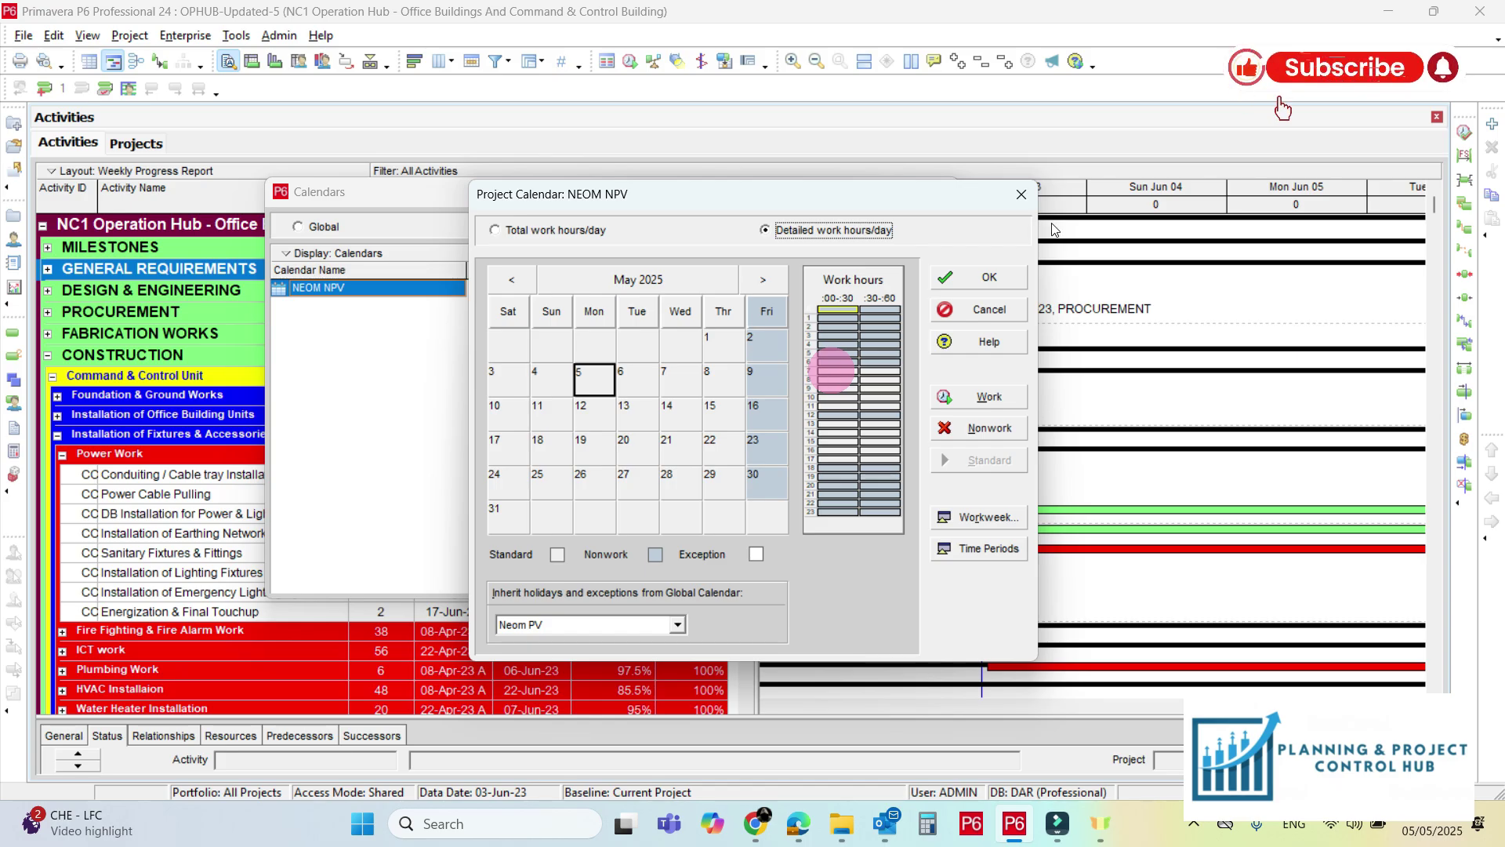
click(986, 279)
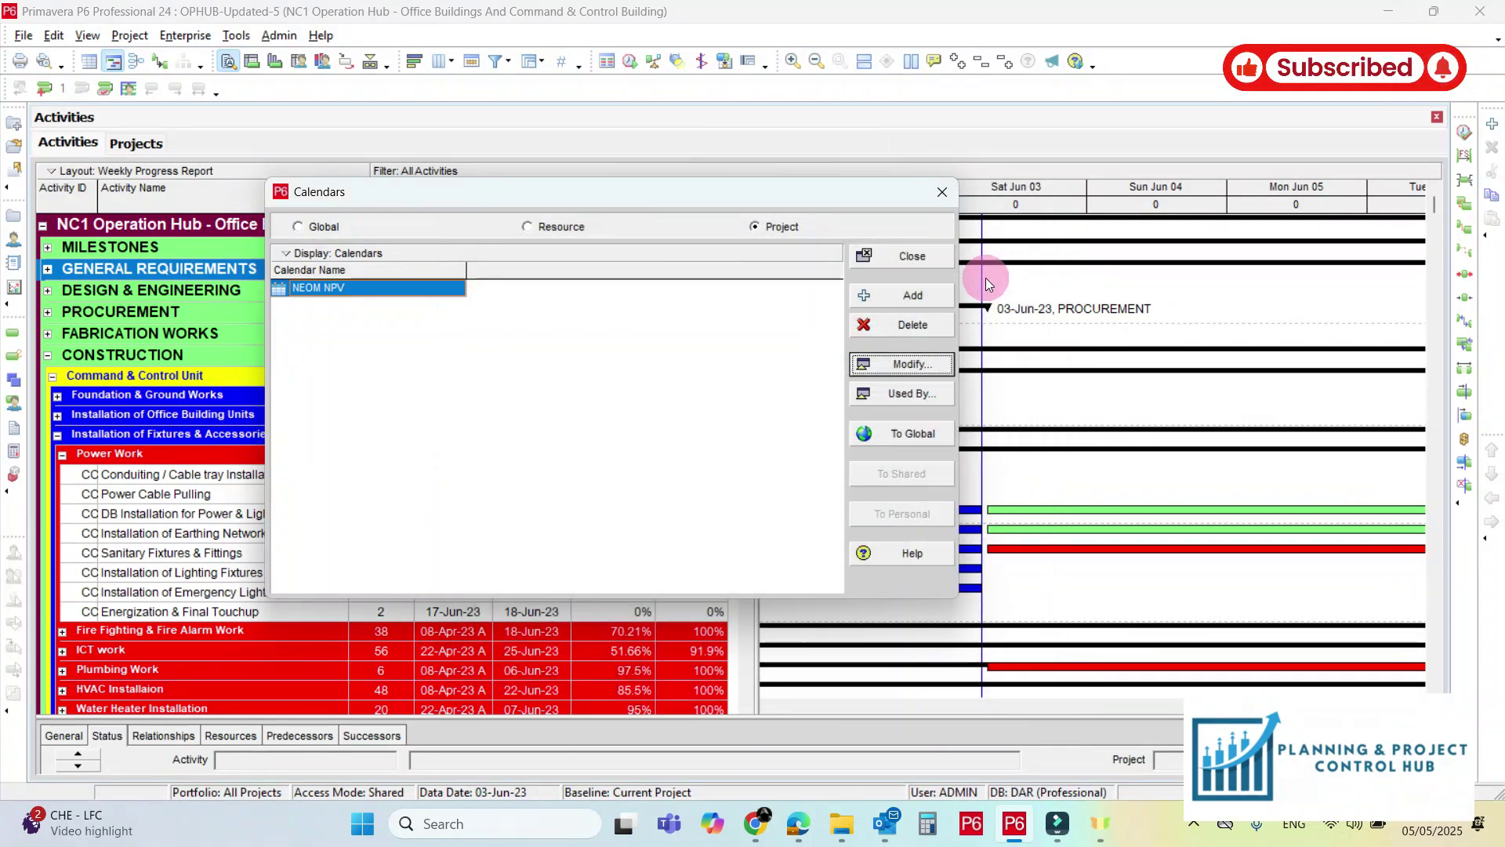
click(900, 262)
Reschedule all projects with the selected data date confirmed as 03-Jun-23.
click(631, 61)
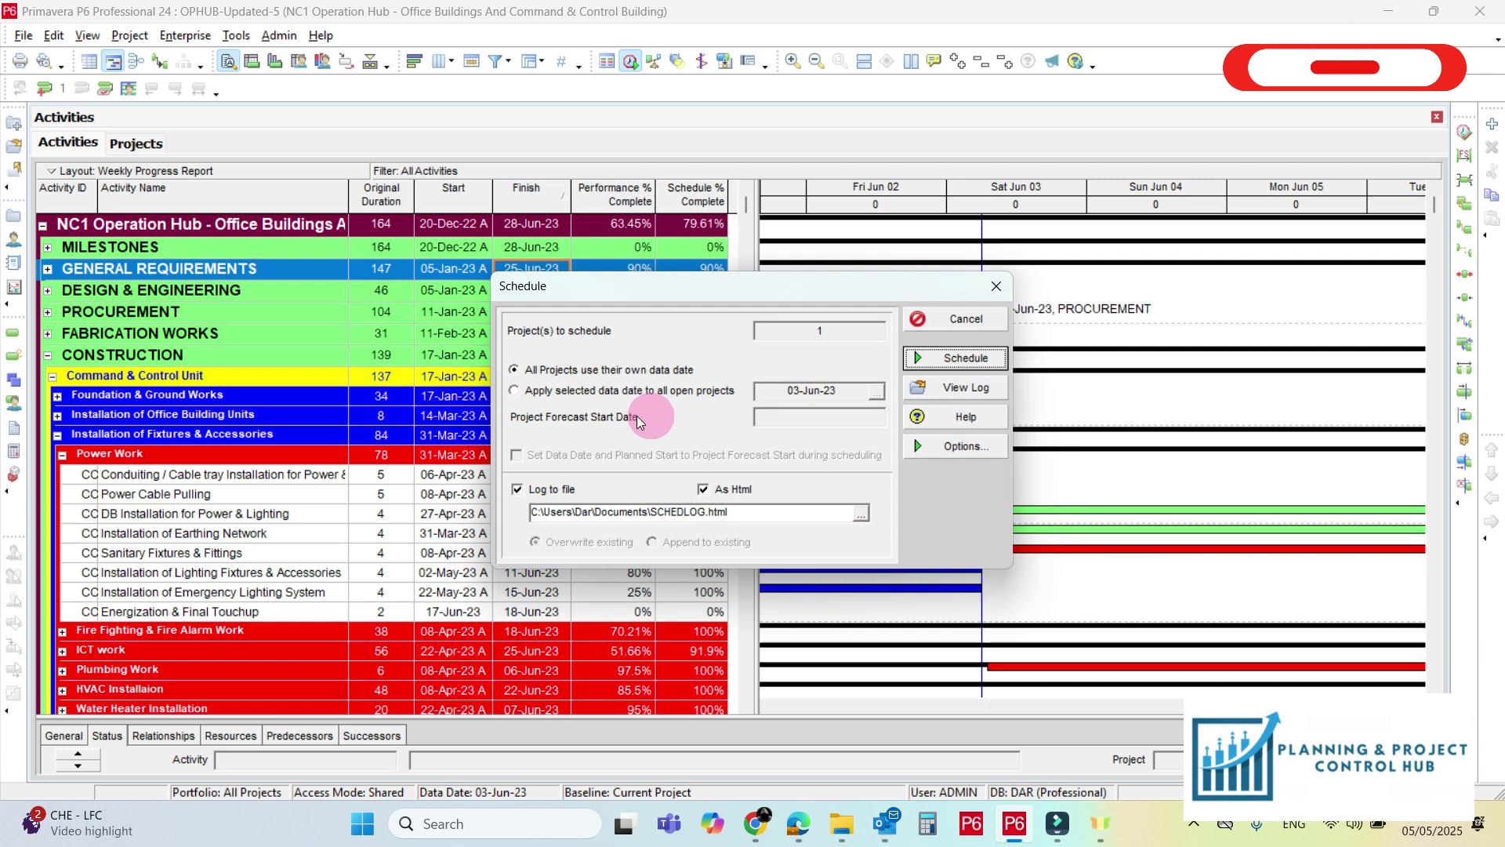
click(579, 395)
click(877, 390)
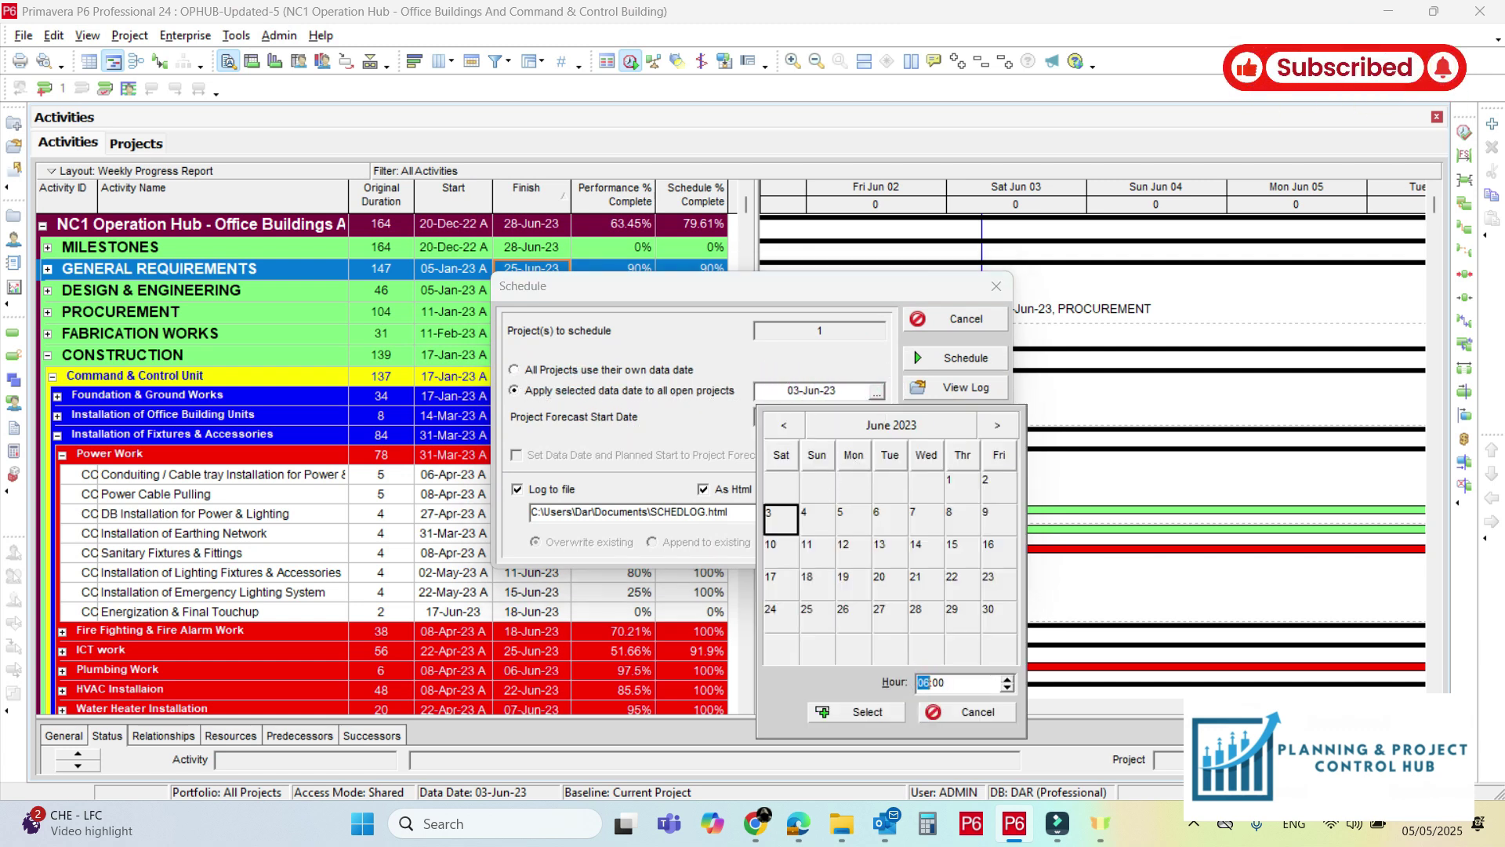
click(867, 712)
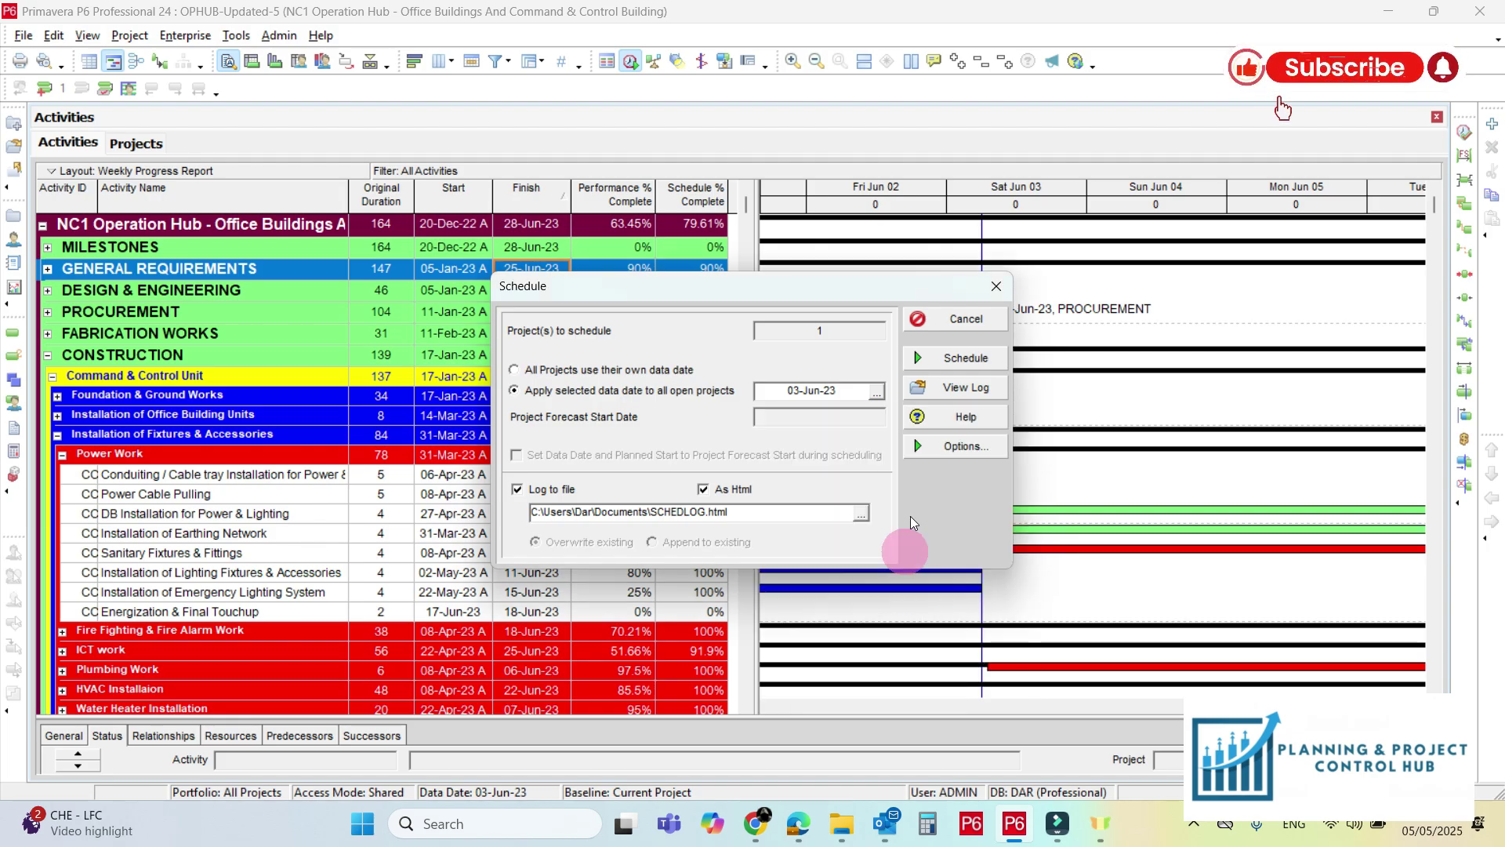
click(949, 359)
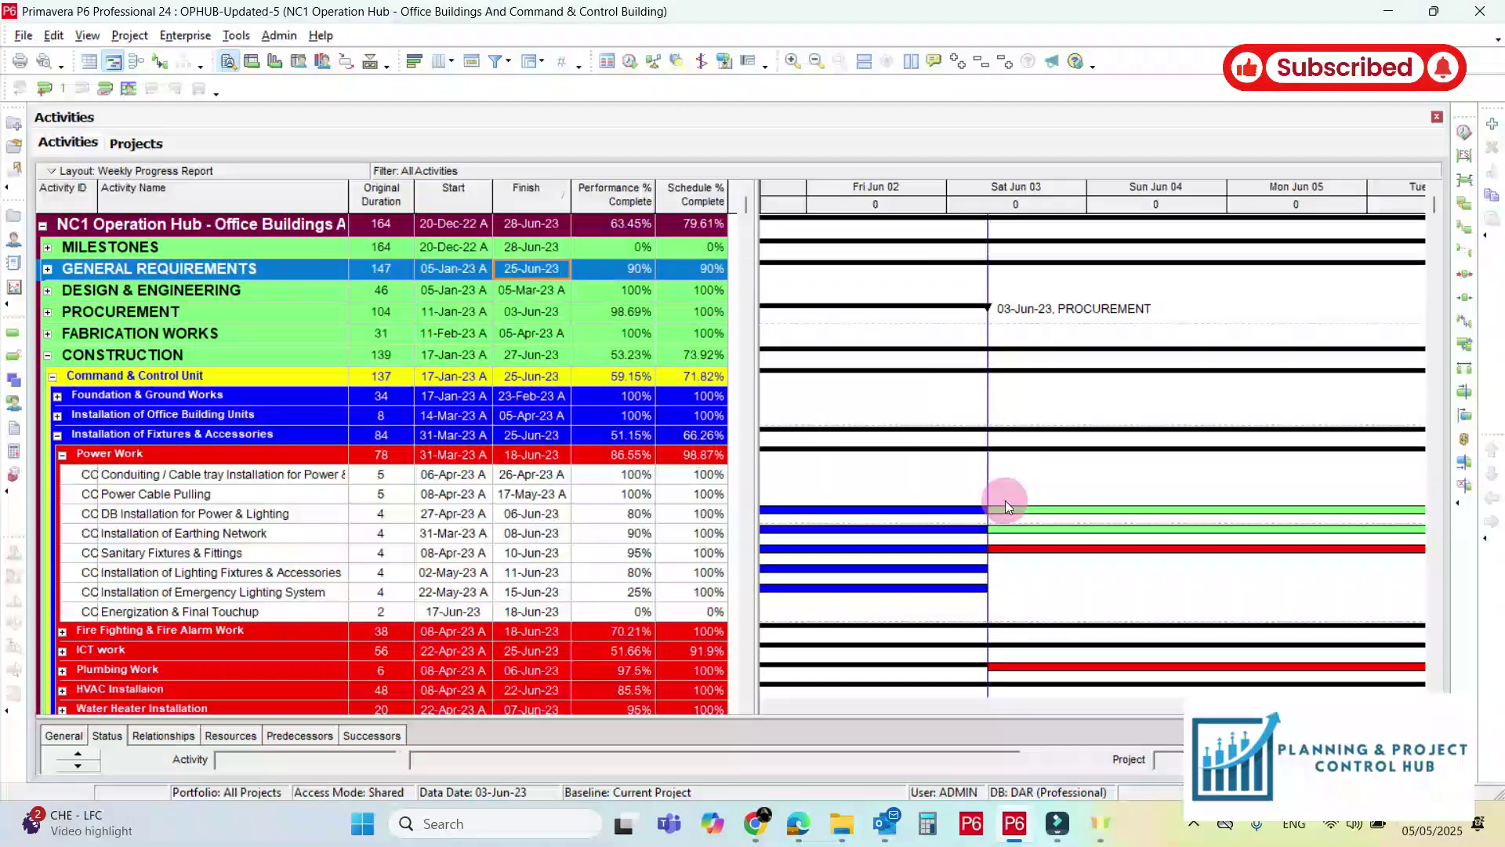